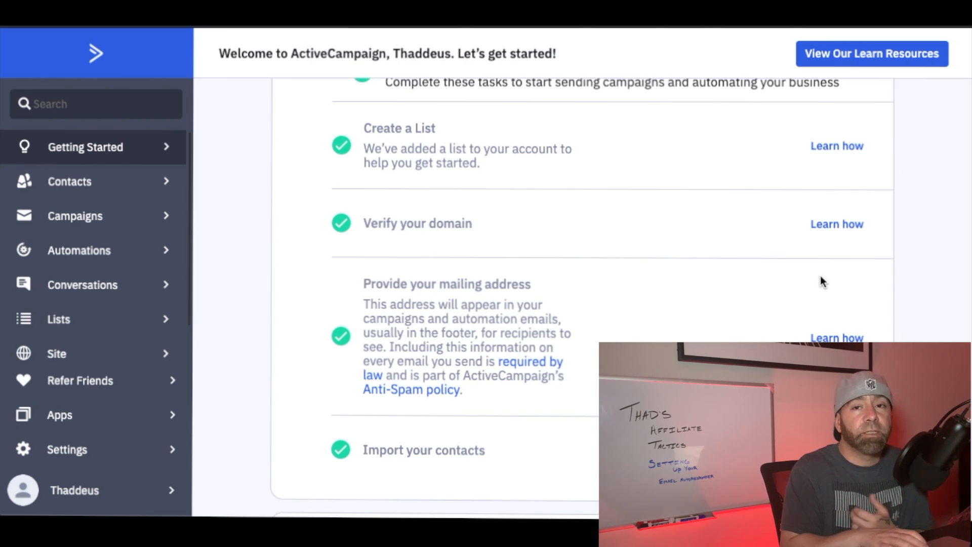
Start adding a new contact list and name it "Thad's Affiliate Tactics".
left_click(91, 333)
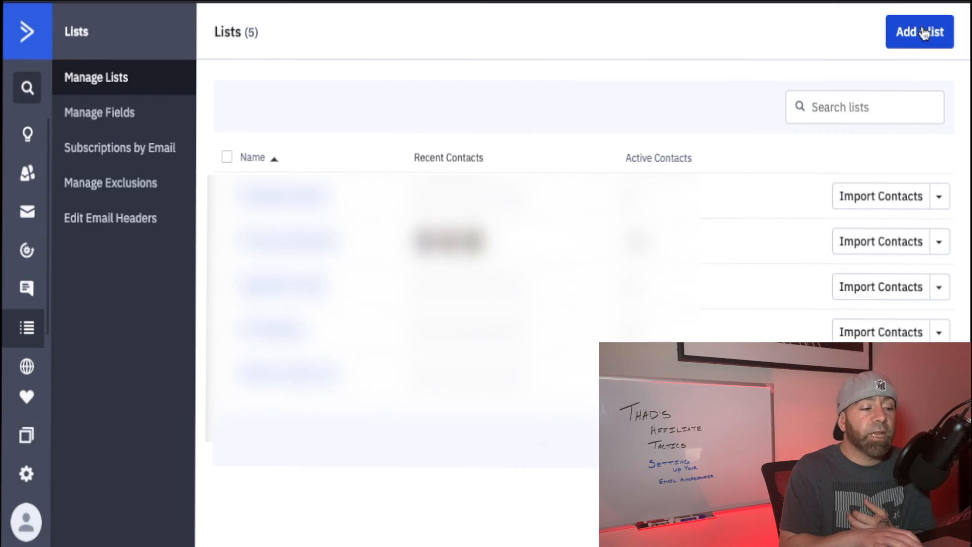
left_click(924, 33)
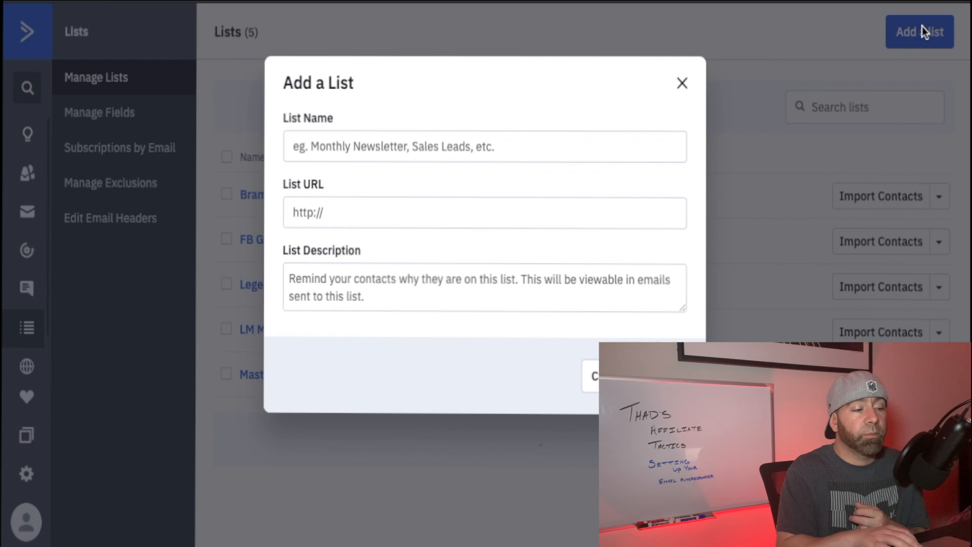
left_click(438, 142)
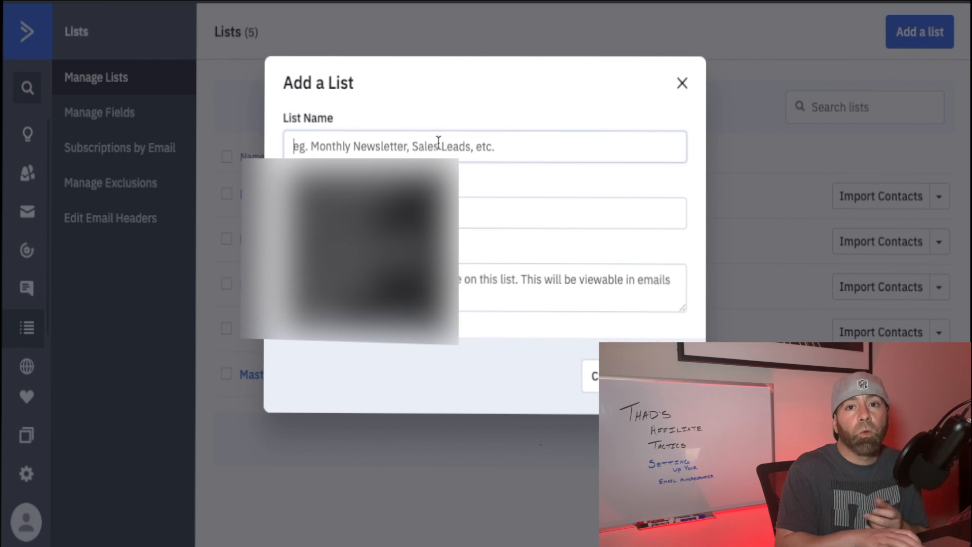
left_click(495, 200)
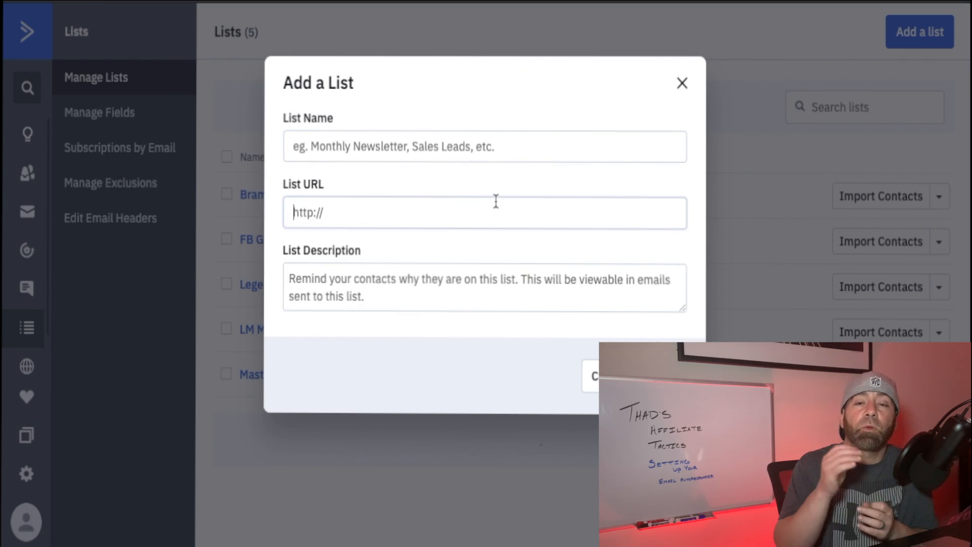
left_click(426, 146)
type("Thad's Affiliate Tactics")
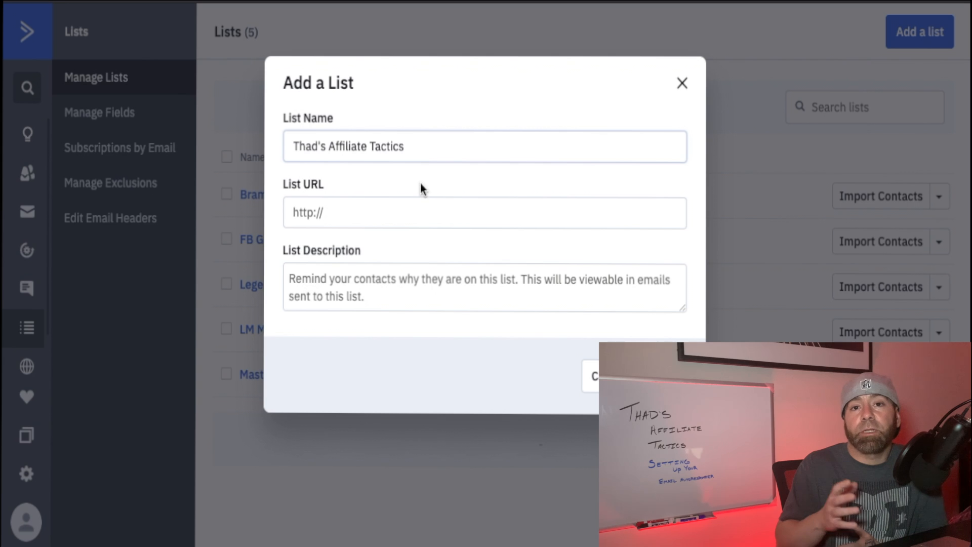
left_click(404, 208)
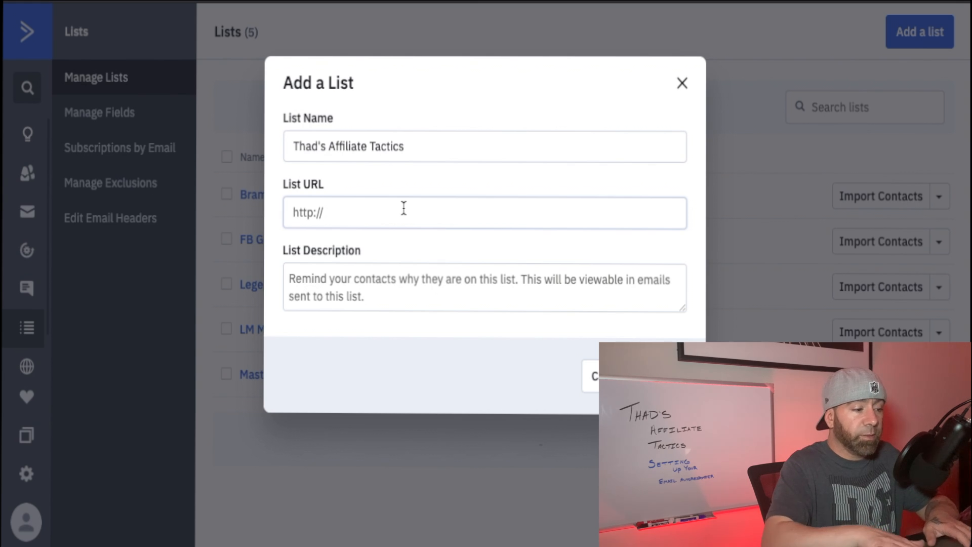
type("htt")
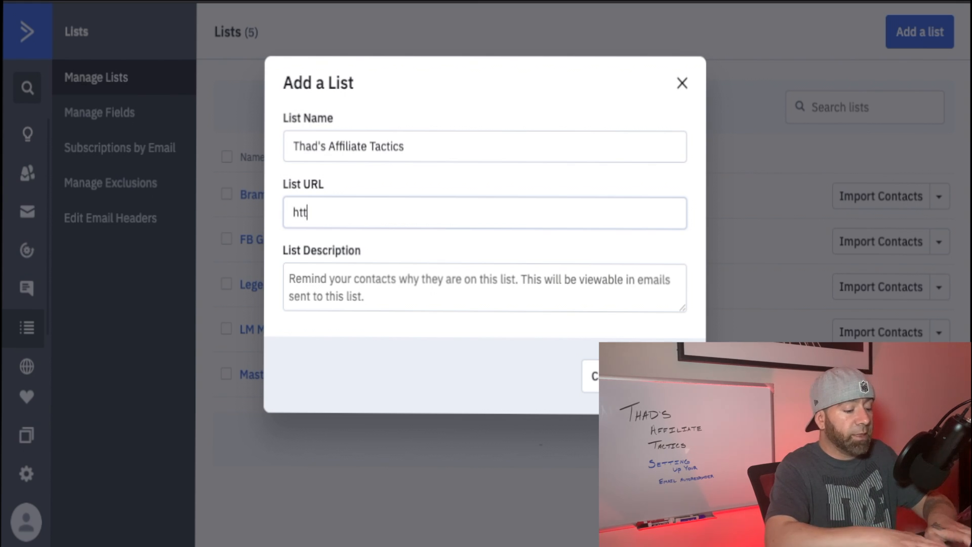
type("ps:")
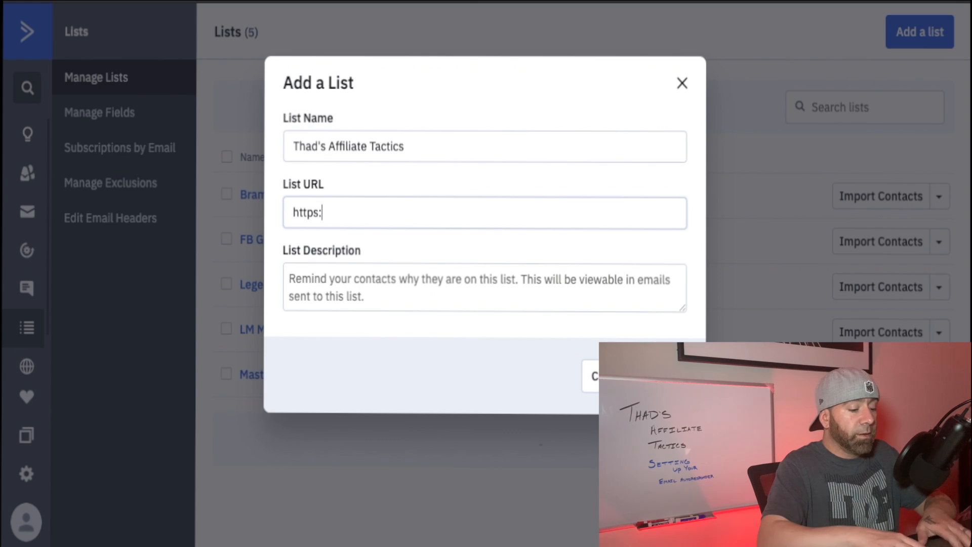
type("//thadd")
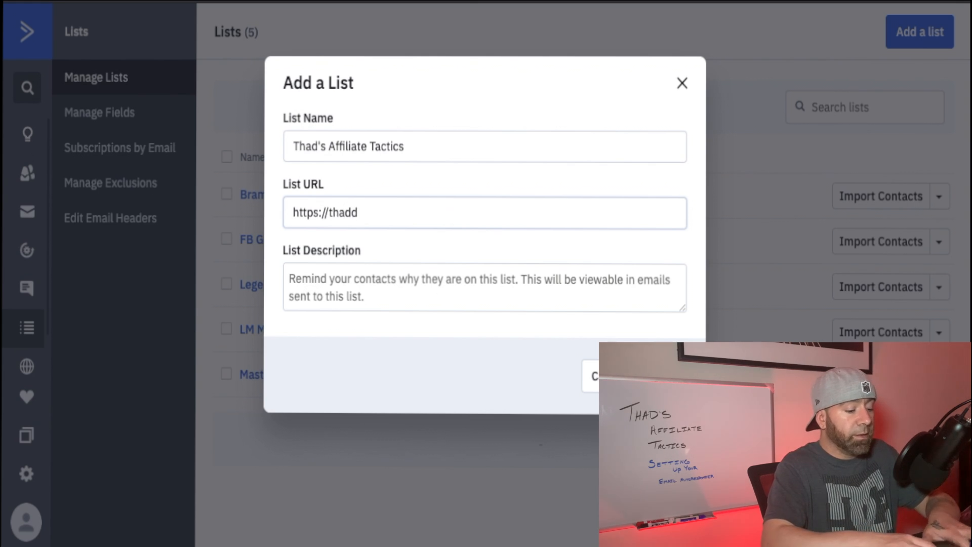
key("BackSpace")
type("saffiliat")
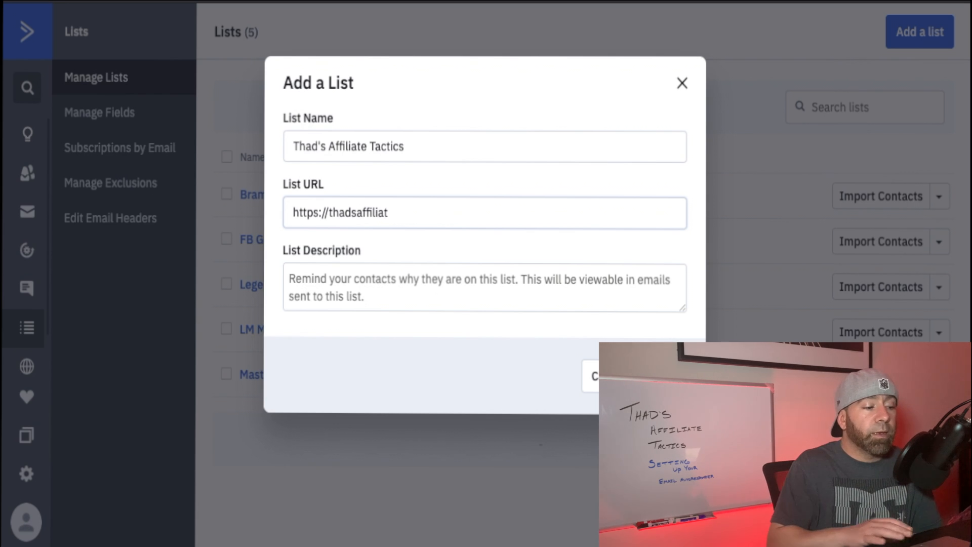
type("etactics")
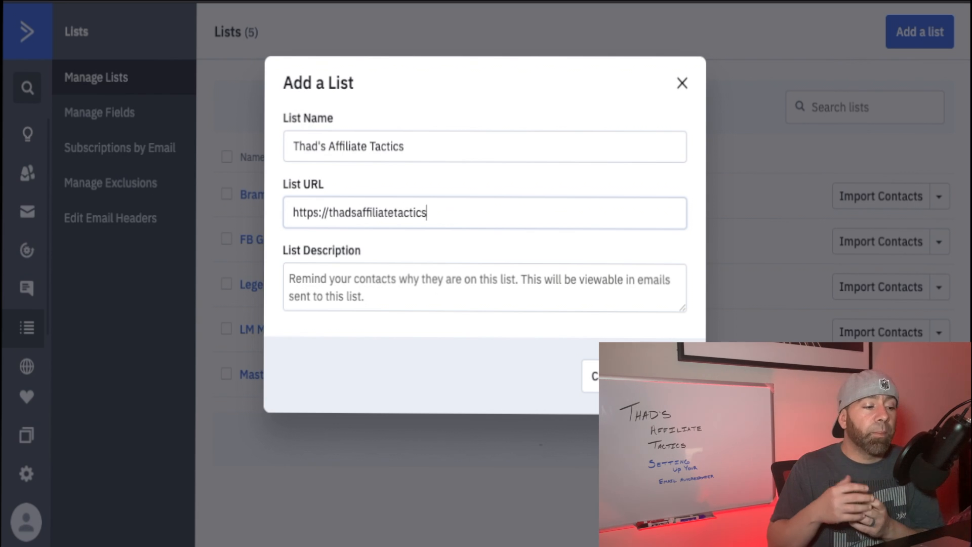
Enter "affiliate tactics" as the list's description.
left_click(409, 286)
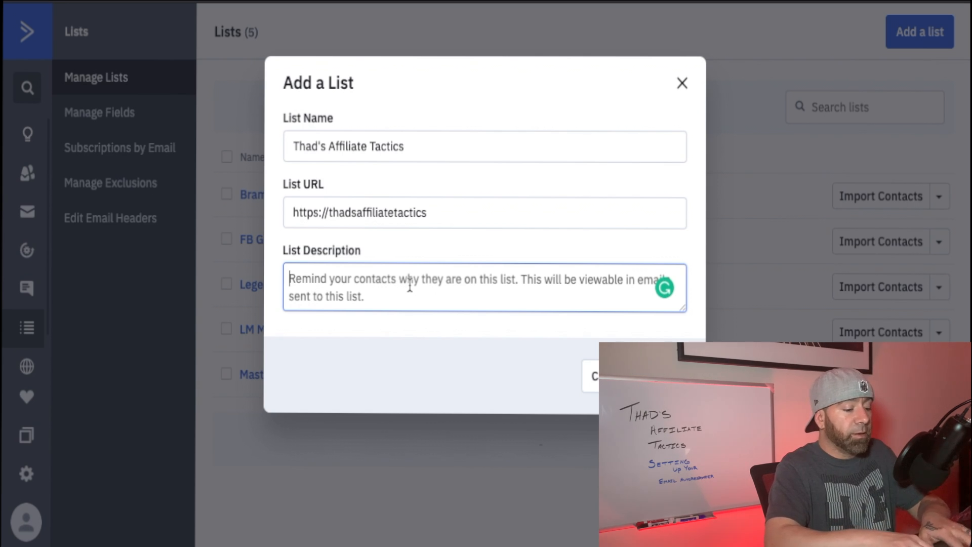
type("affi")
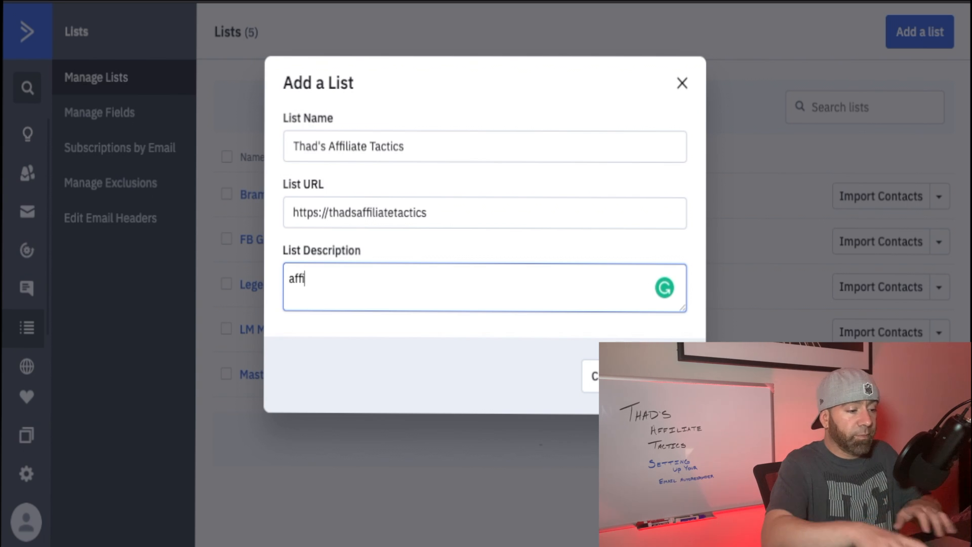
type("liate ")
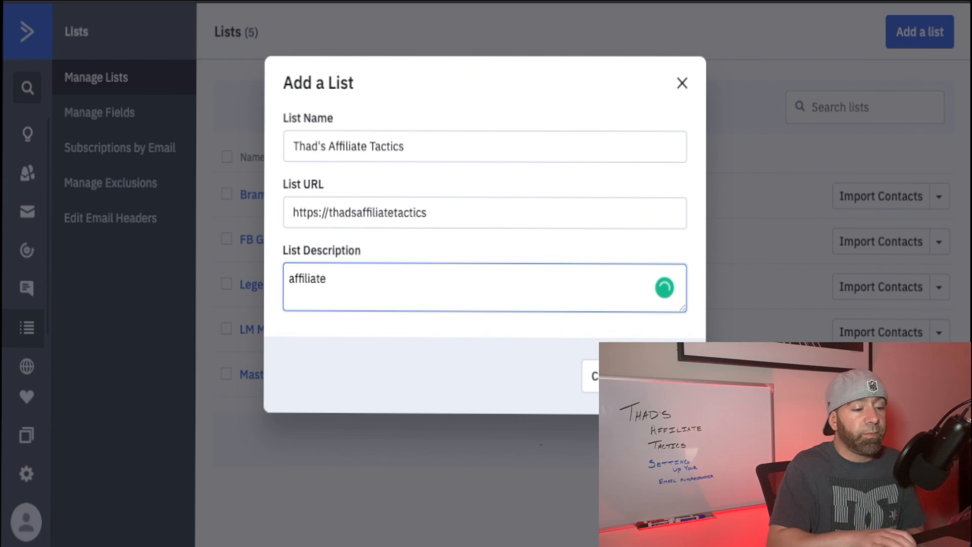
type("tactis")
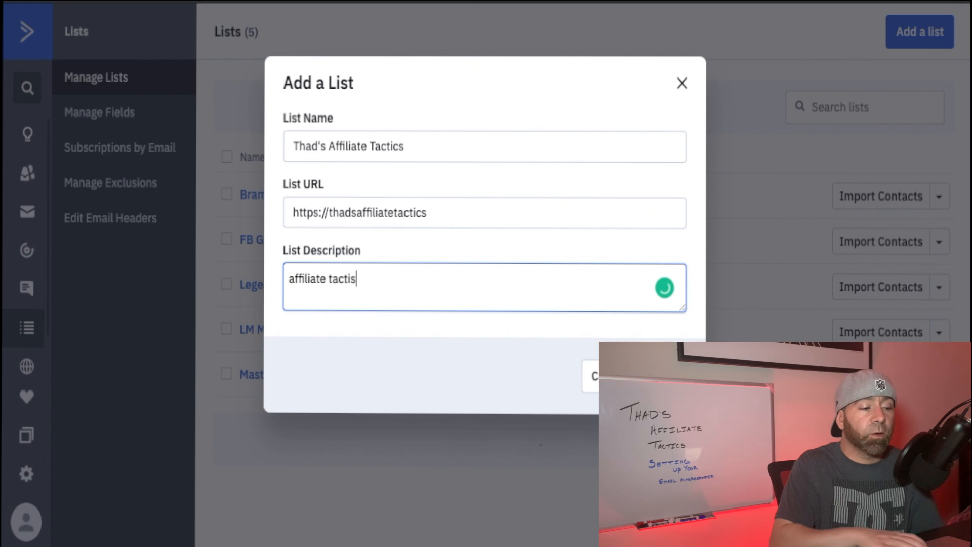
key("BackSpace")
type("cs")
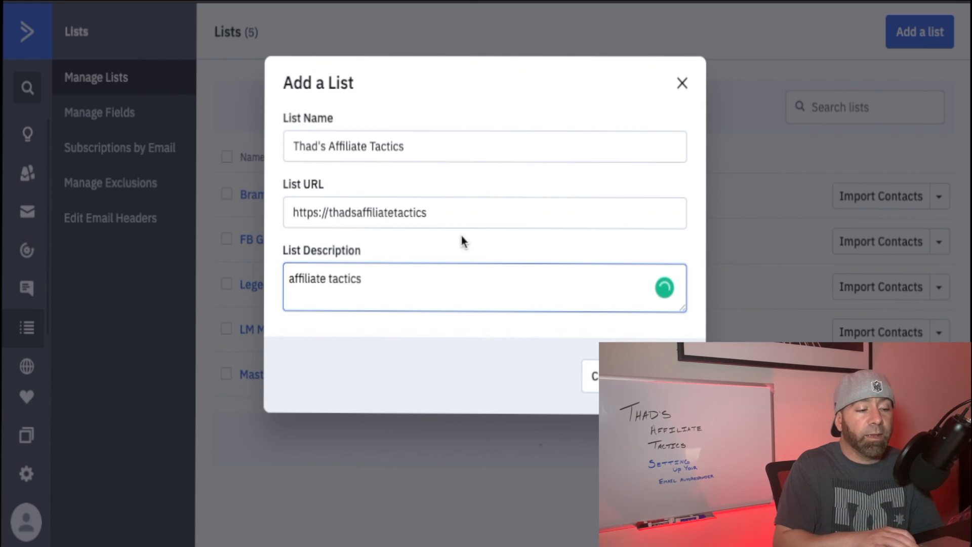
left_click(451, 216)
type(".co")
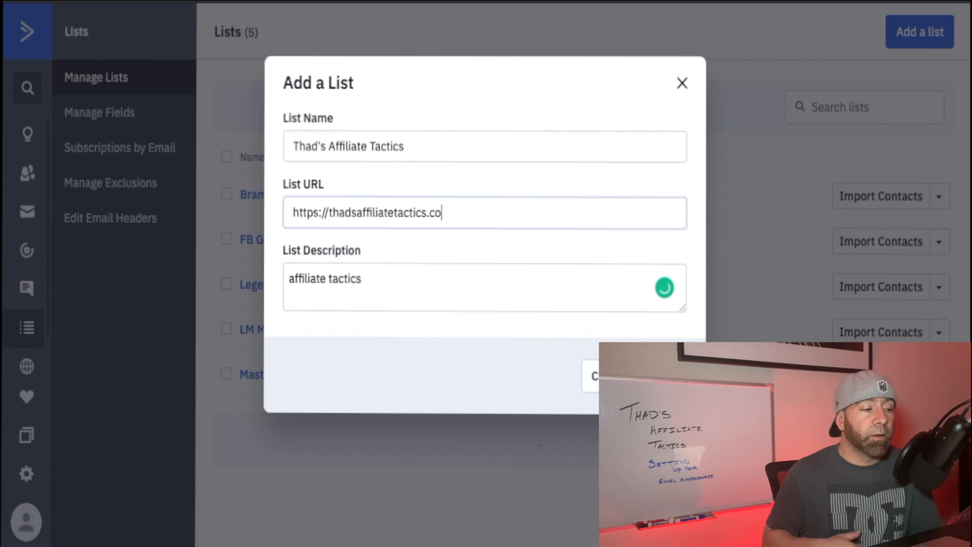
type("m")
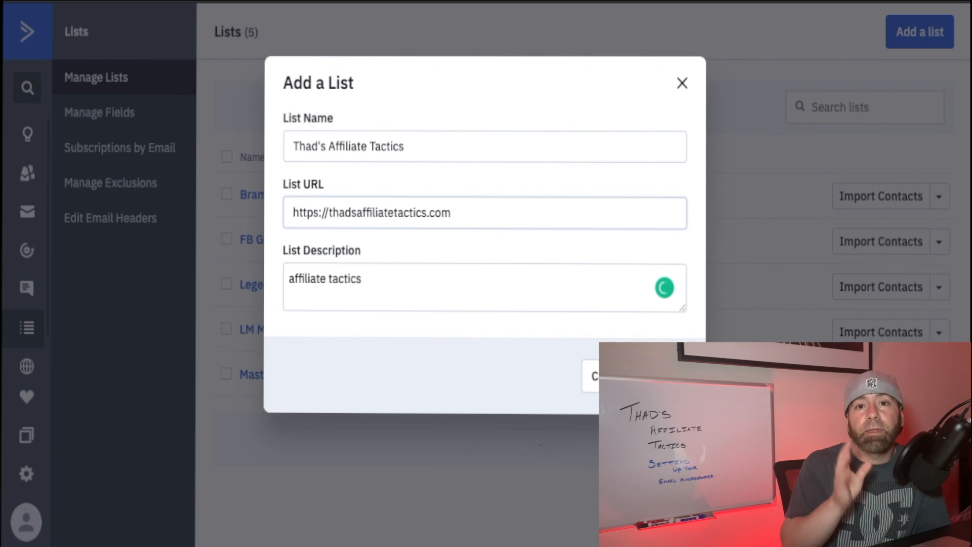
key("Return")
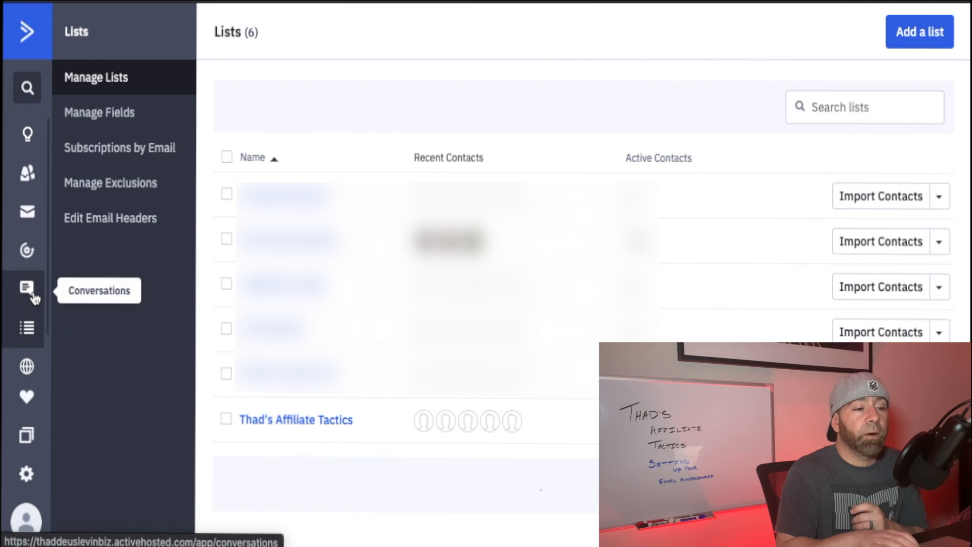
Create a new automation using the Start from Scratch recipe.
left_click(27, 251)
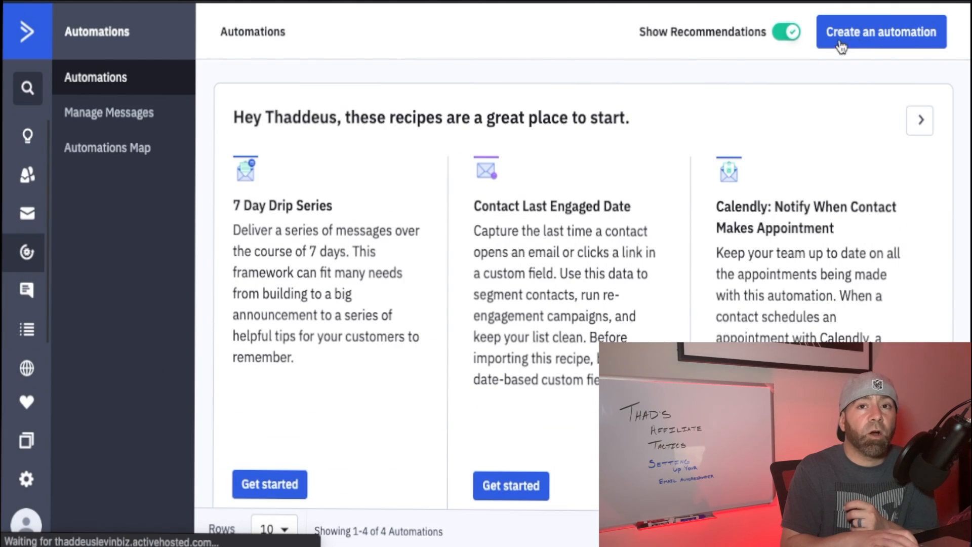
left_click(856, 39)
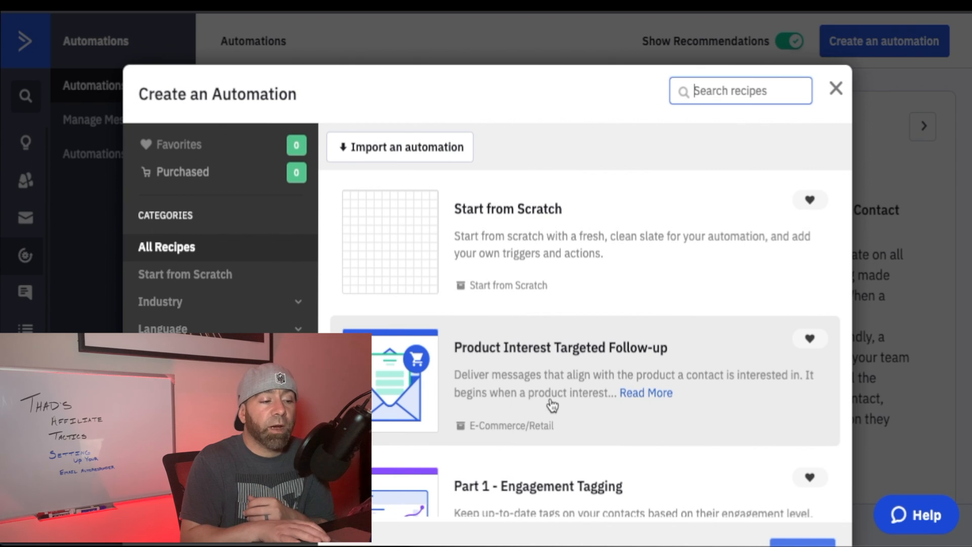
left_click(508, 212)
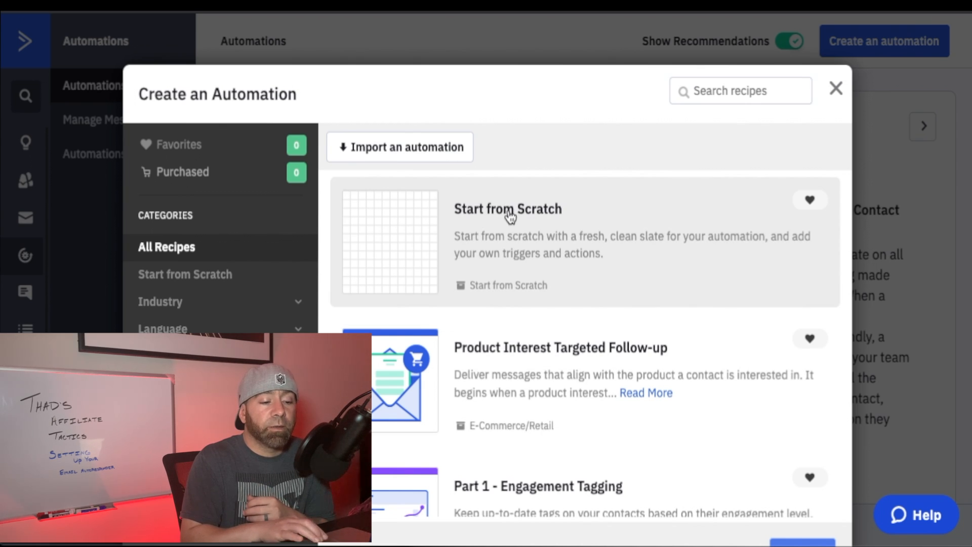
scroll(640, 276, "down", 10)
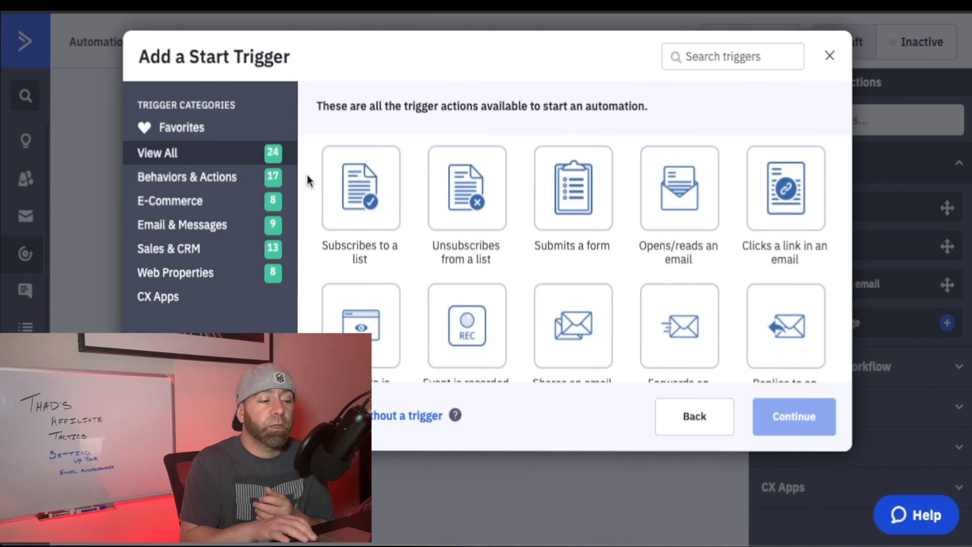
Add a start trigger for contacts subscribing to the "Thad's Affiliate Tactics" list, set to run once.
left_click(360, 198)
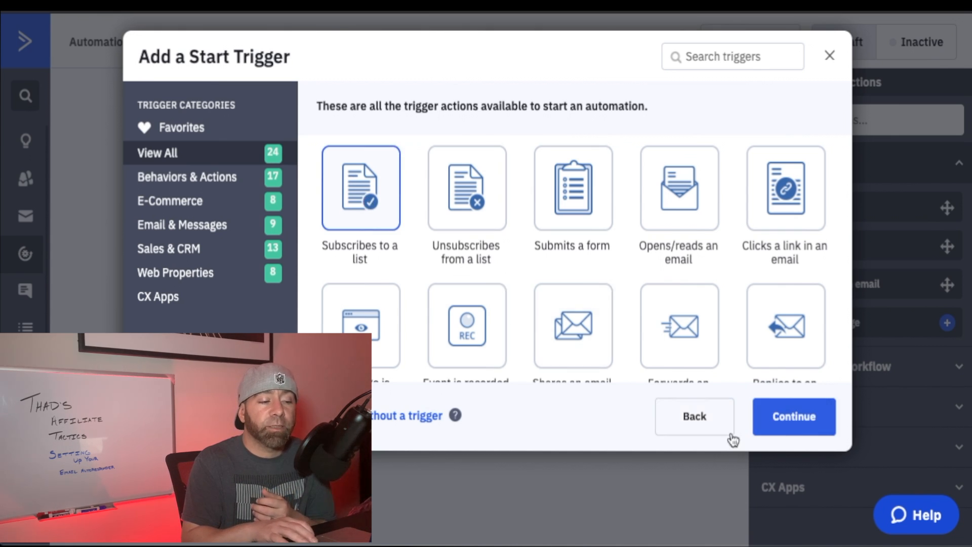
left_click(770, 421)
left_click(294, 152)
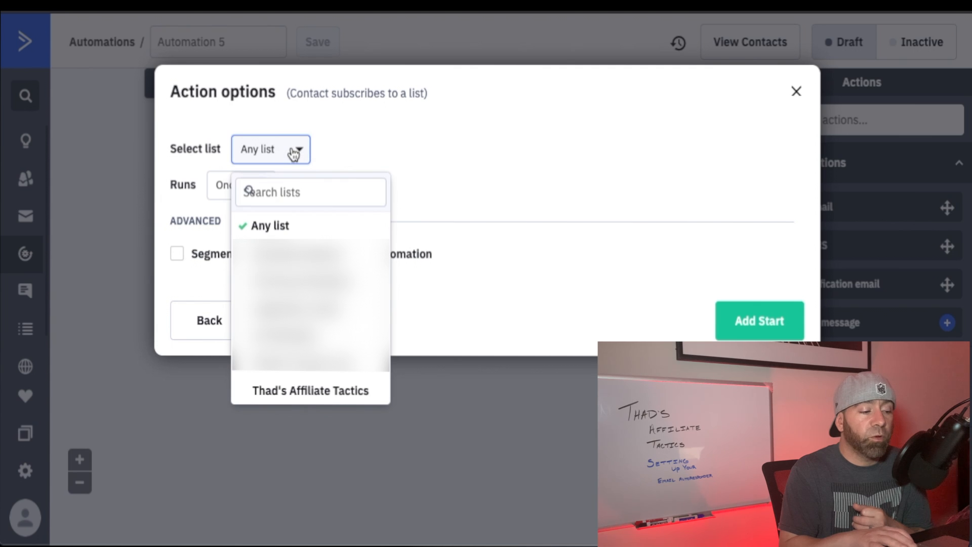
left_click(299, 392)
left_click(264, 187)
left_click(265, 190)
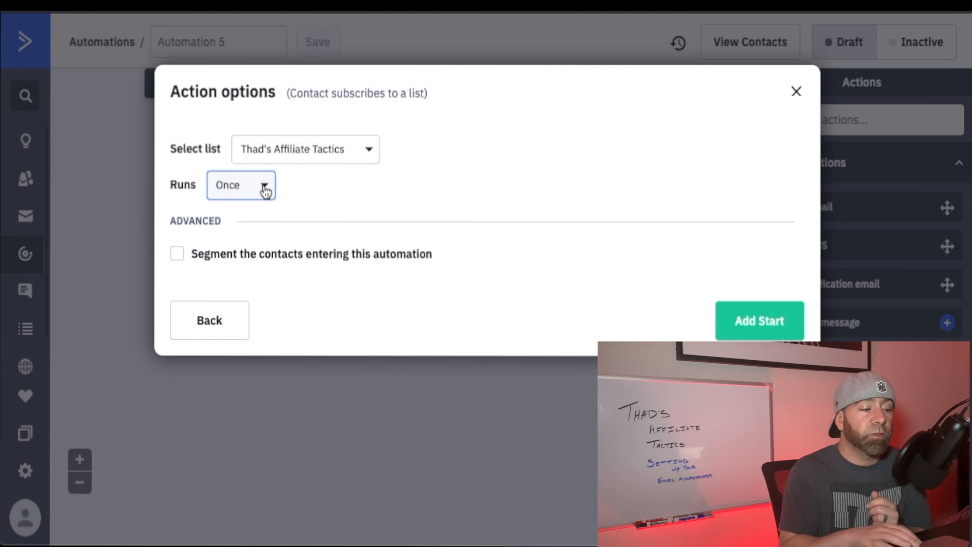
left_click(760, 331)
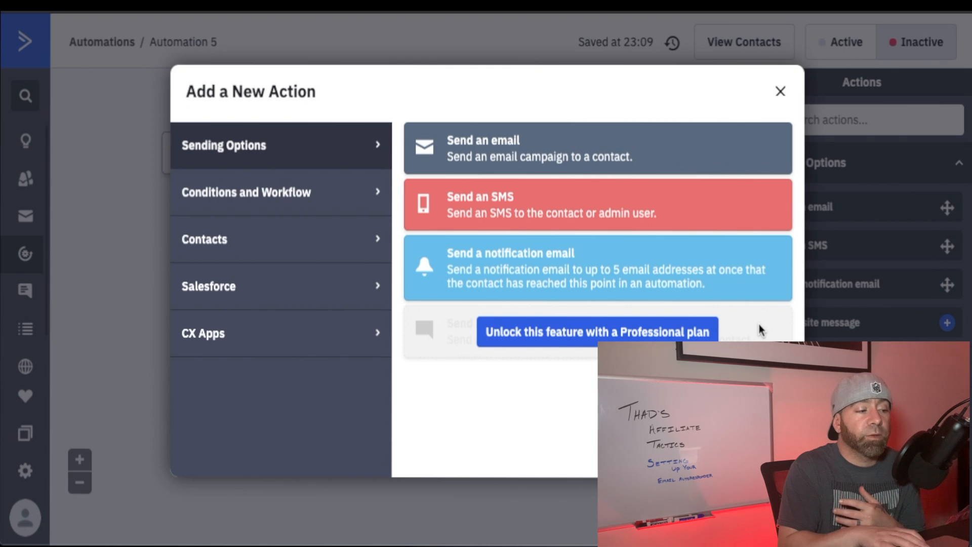
Add a send-email action using the Standard template type and open the email's subject for entry.
left_click(525, 146)
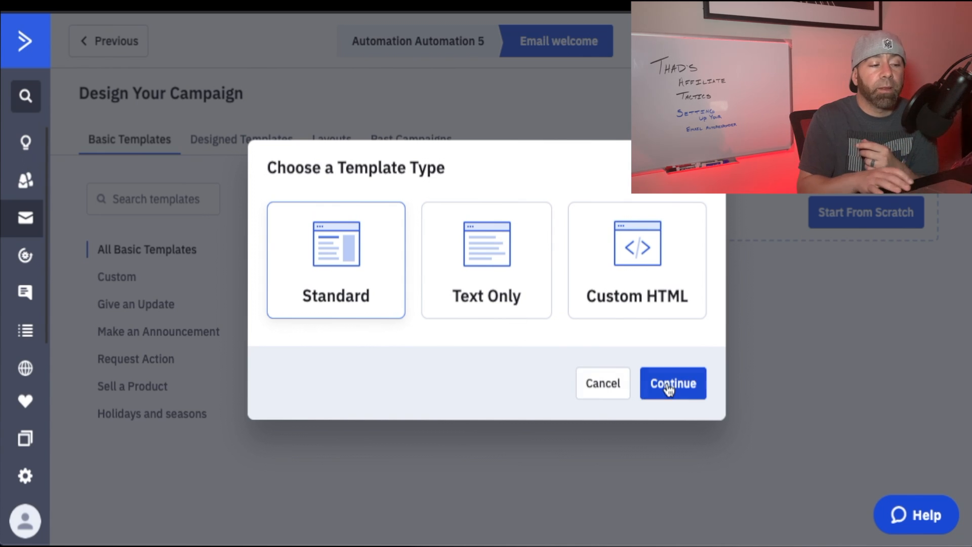
left_click(668, 387)
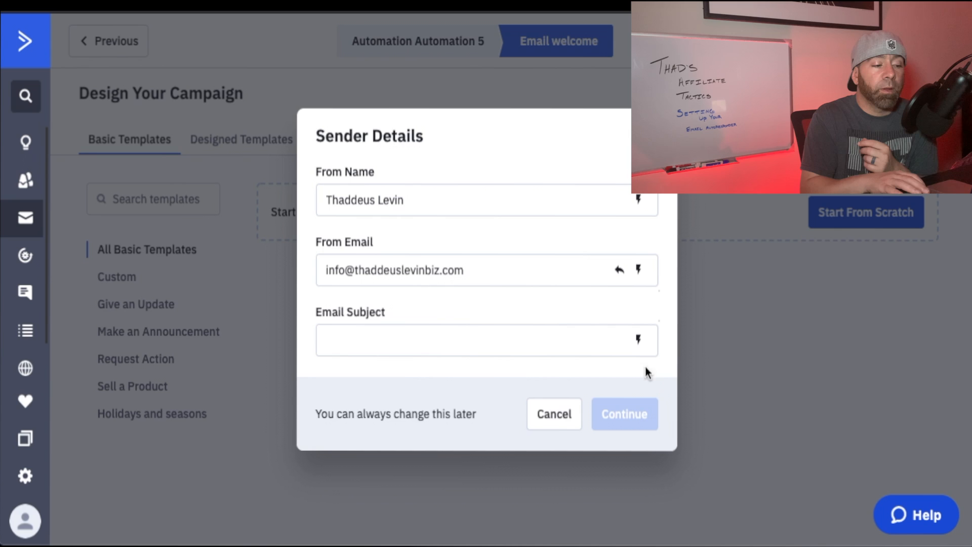
left_click(439, 349)
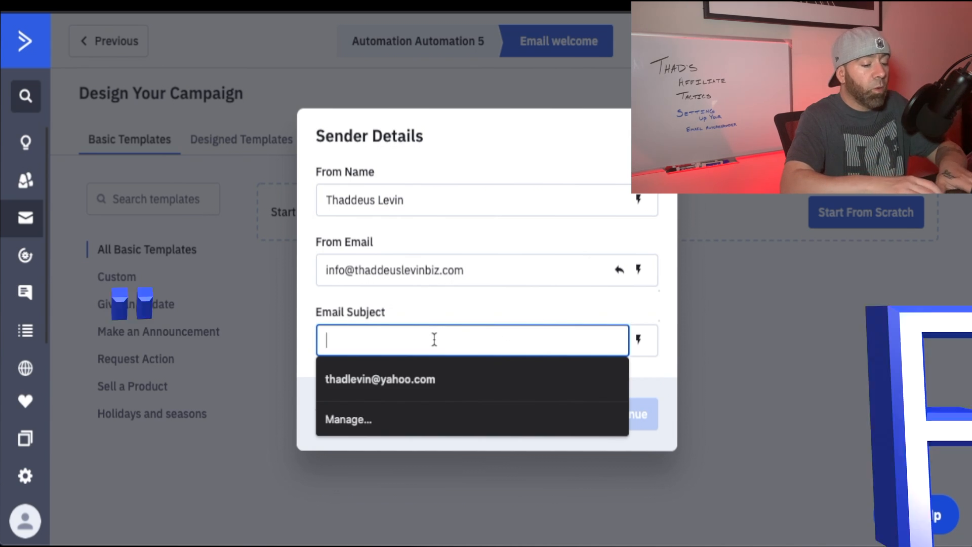
type("Welcome")
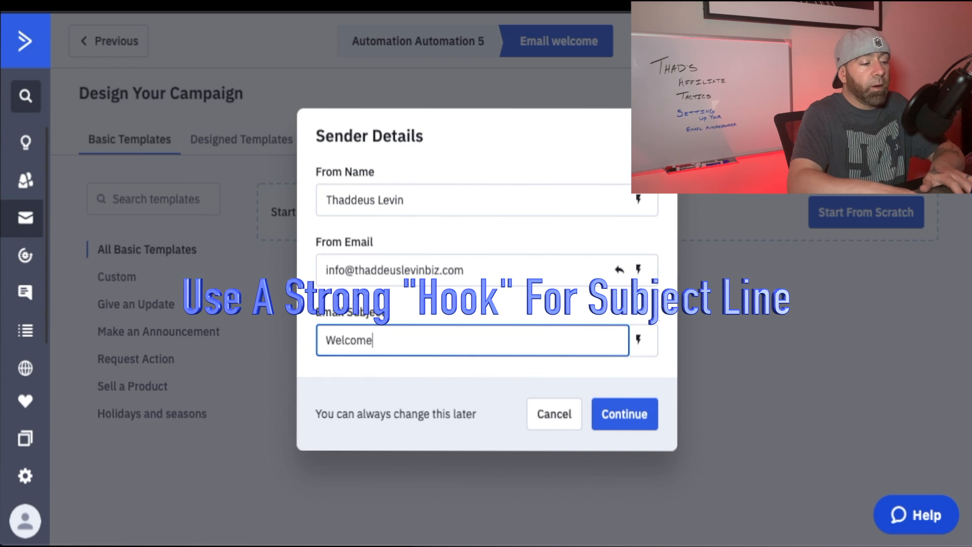
key("BackSpace")
key("BackSpace")
key("BackSpace")
key("BackSpace")
key("BackSpace")
key("BackSpace")
key("BackSpace")
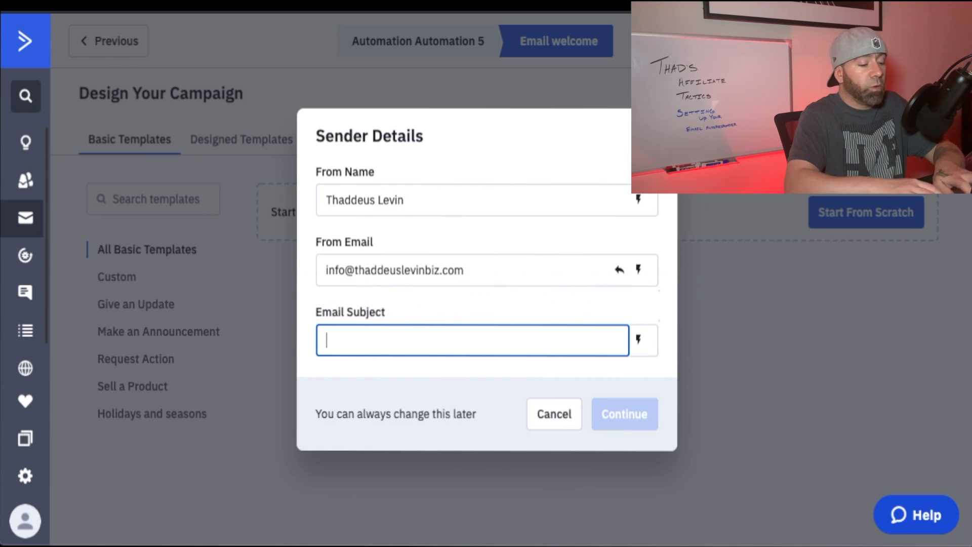
type("My St")
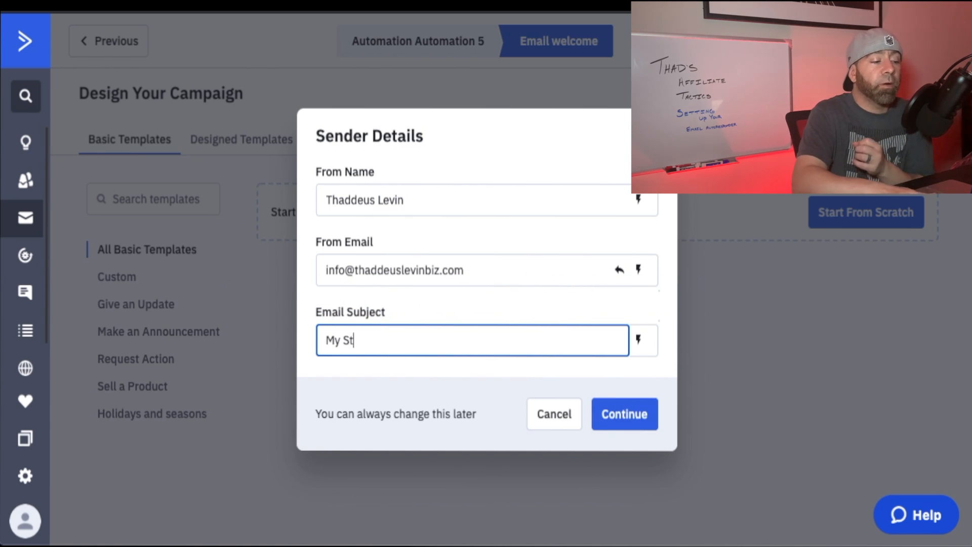
key("BackSpace")
key("BackSpace")
key("BackSpace")
key("BackSpace")
key("BackSpace")
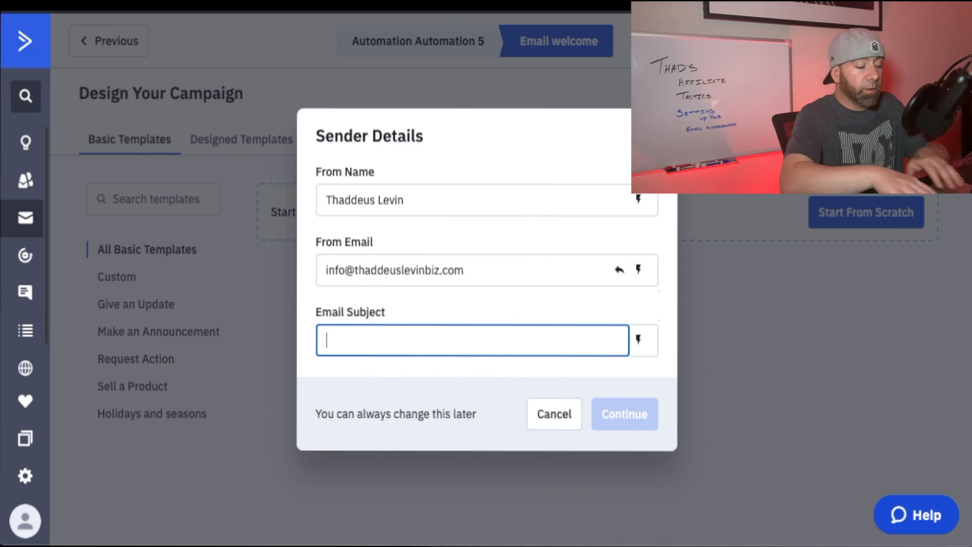
Set the email subject to "attention", review the email design blocks and campaign summary, and finish the welcome email.
type("attention")
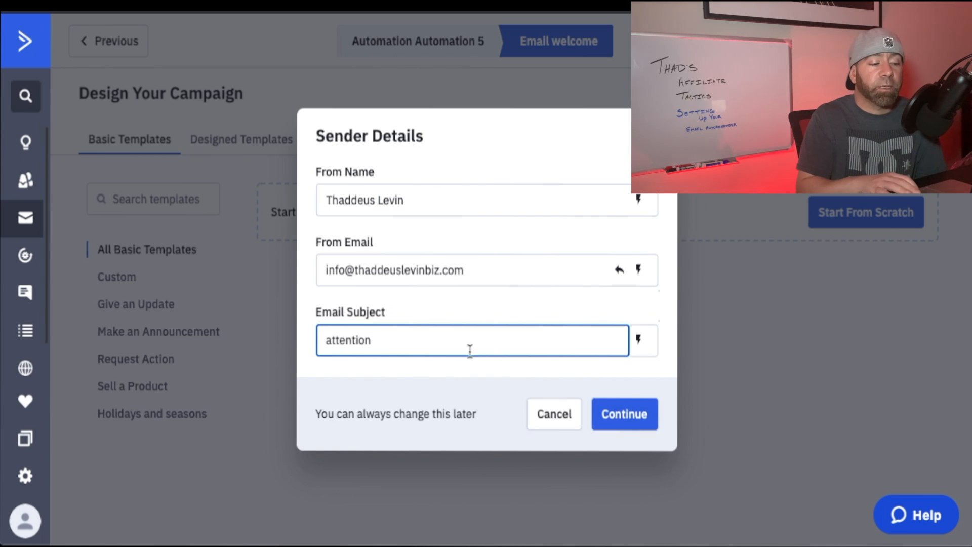
left_click(634, 411)
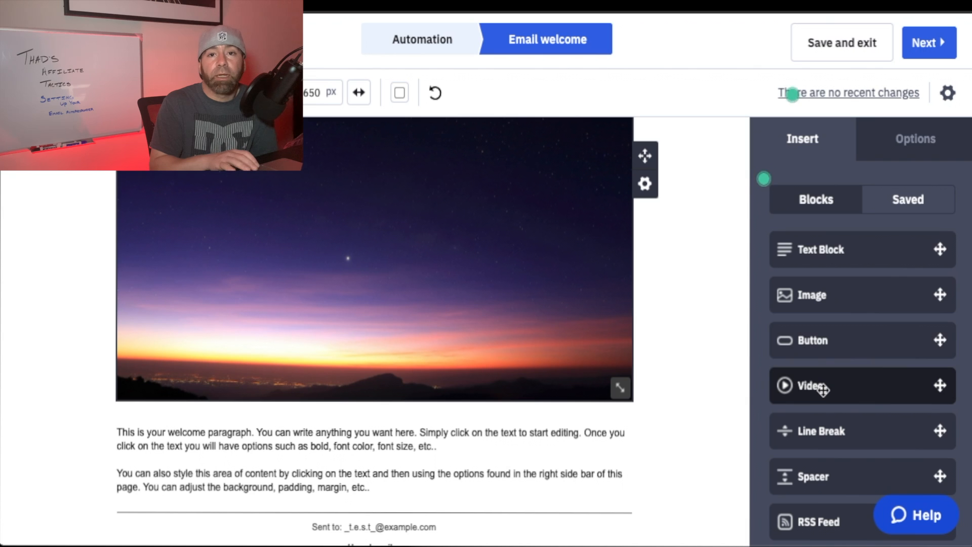
scroll(823, 389, "down", 2)
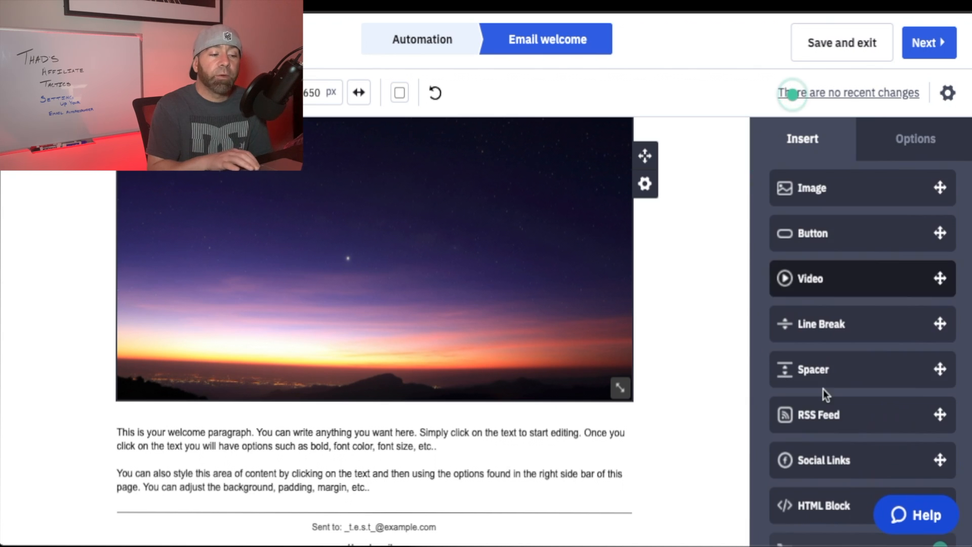
scroll(651, 333, "down", 2)
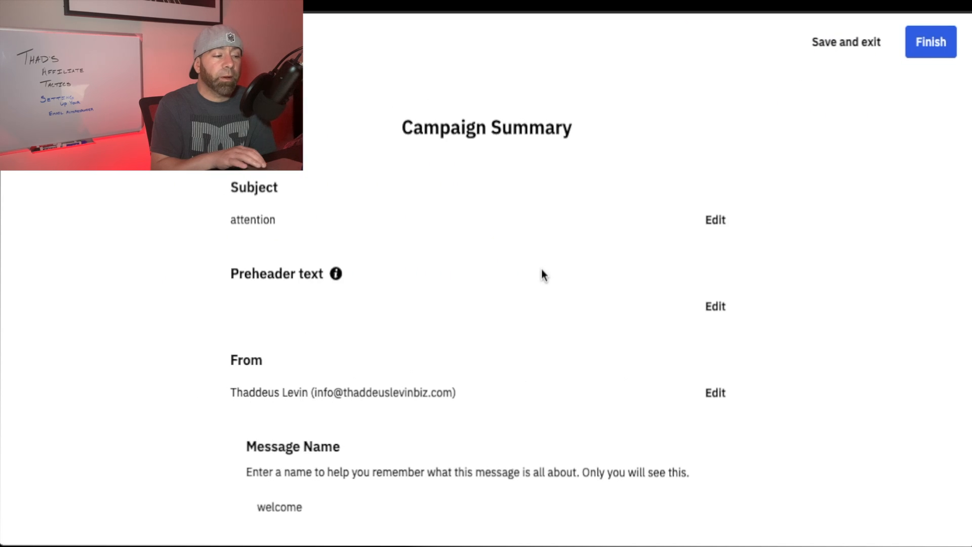
scroll(704, 263, "down", 10)
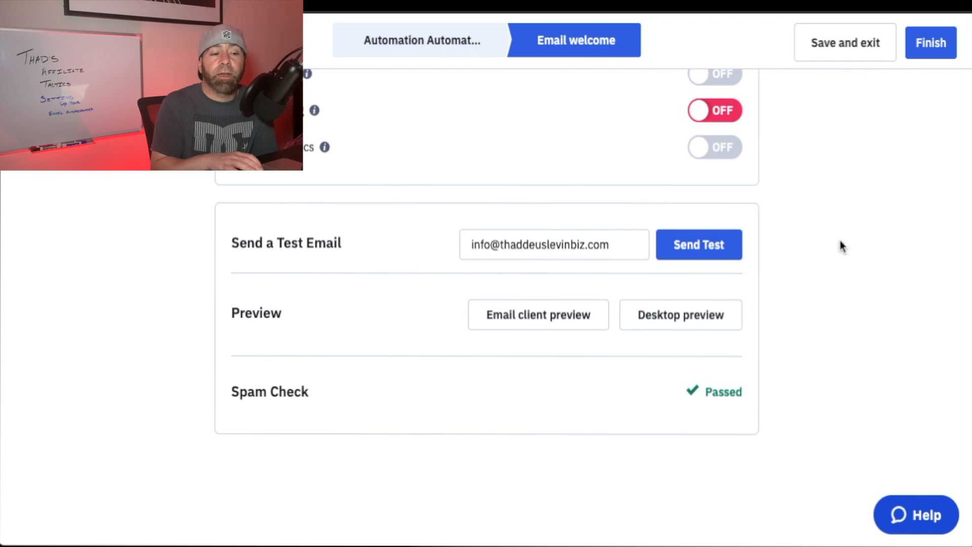
left_click(929, 50)
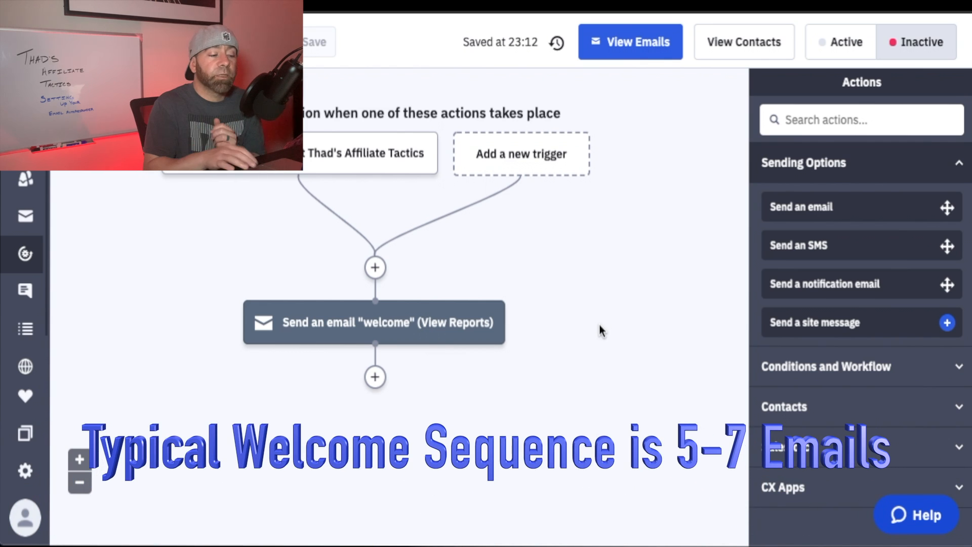
Add a wait action below the welcome email, set to wait for a specified period of 1 day.
left_click(375, 378)
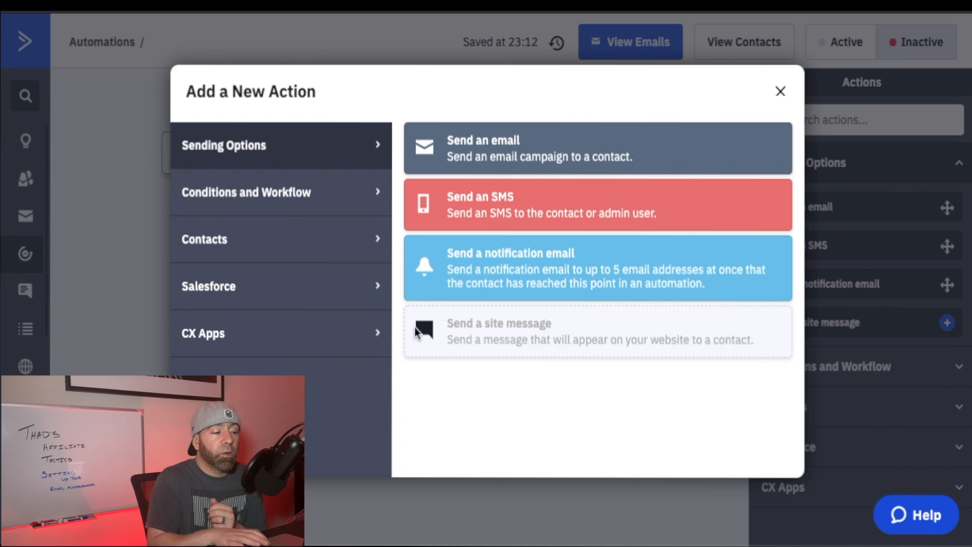
left_click(290, 201)
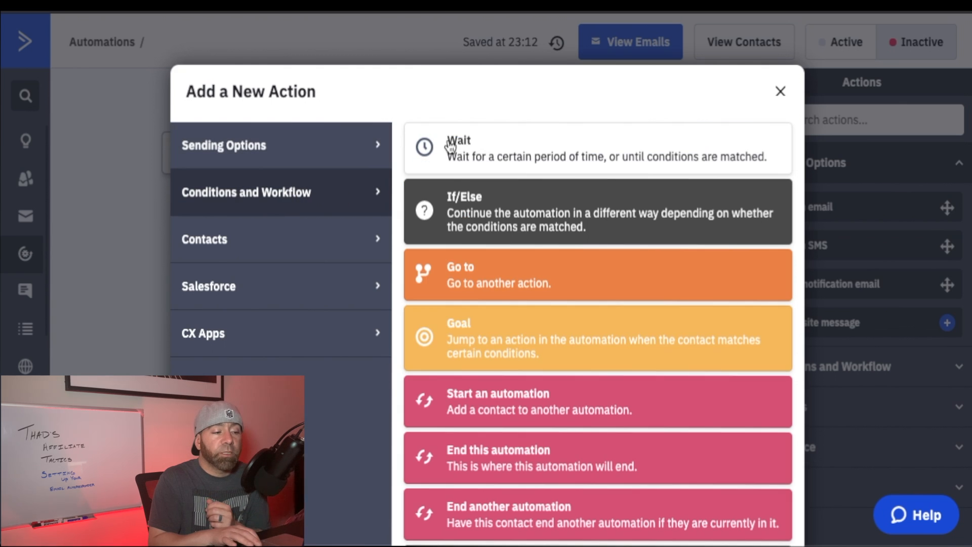
left_click(486, 152)
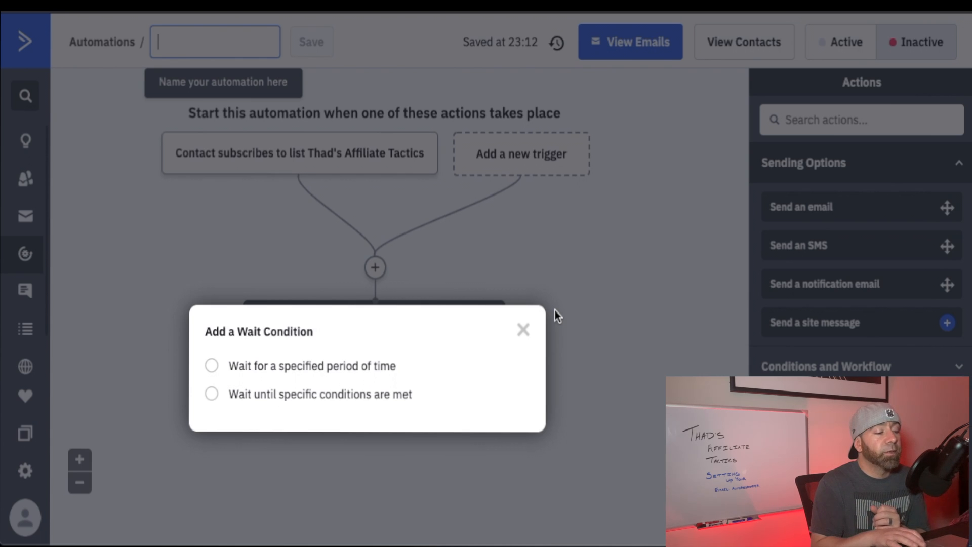
left_click(211, 365)
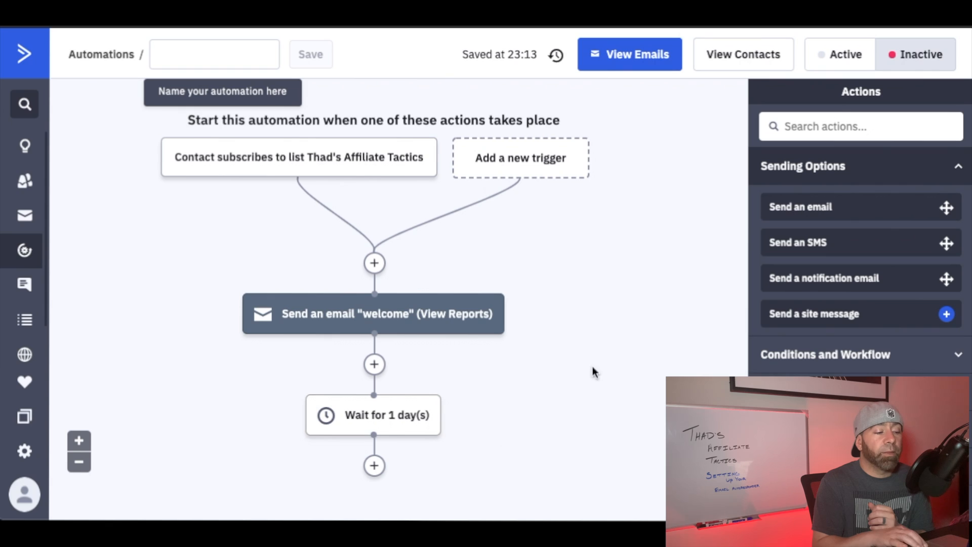
Leave the automation workflow and open the Campaigns overview.
scroll(609, 323, "down", 3)
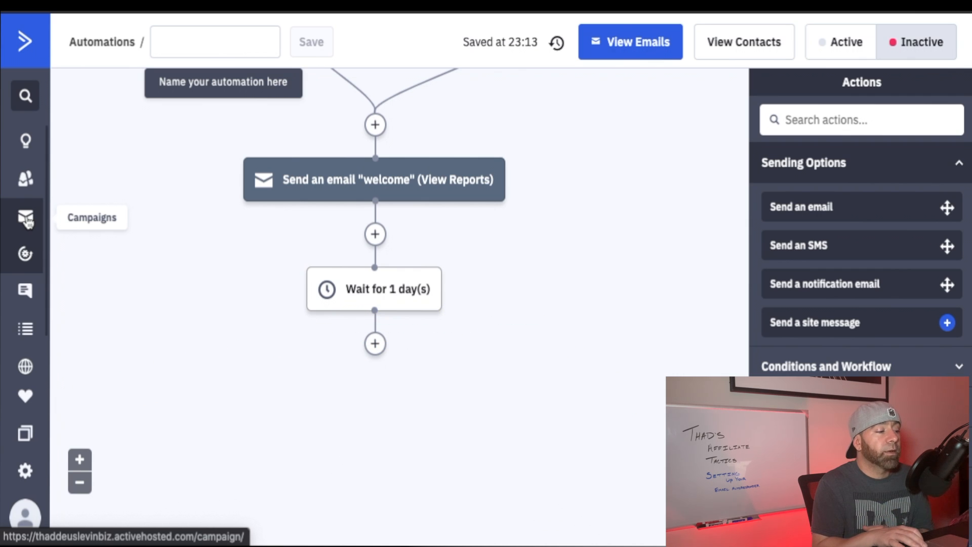
left_click(26, 219)
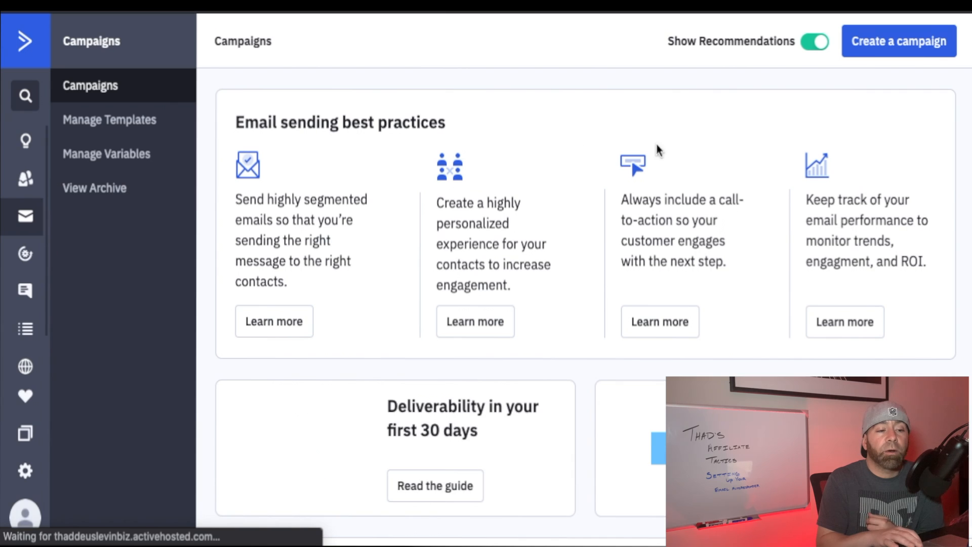